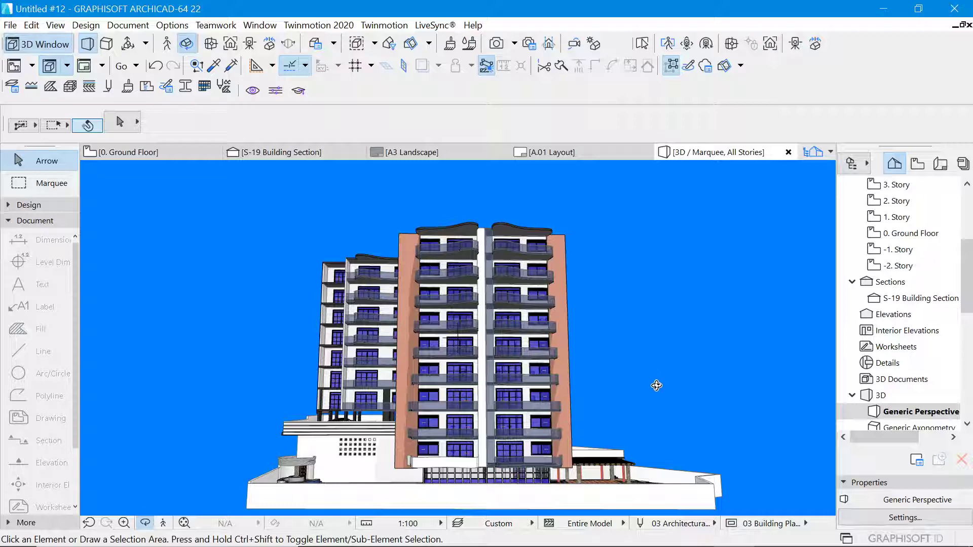
# - Orbit the tower past its corner to its left side, bringing the pool beside the podium into view
pyautogui.moveTo(653, 386); pyautogui.dragTo(479, 396)
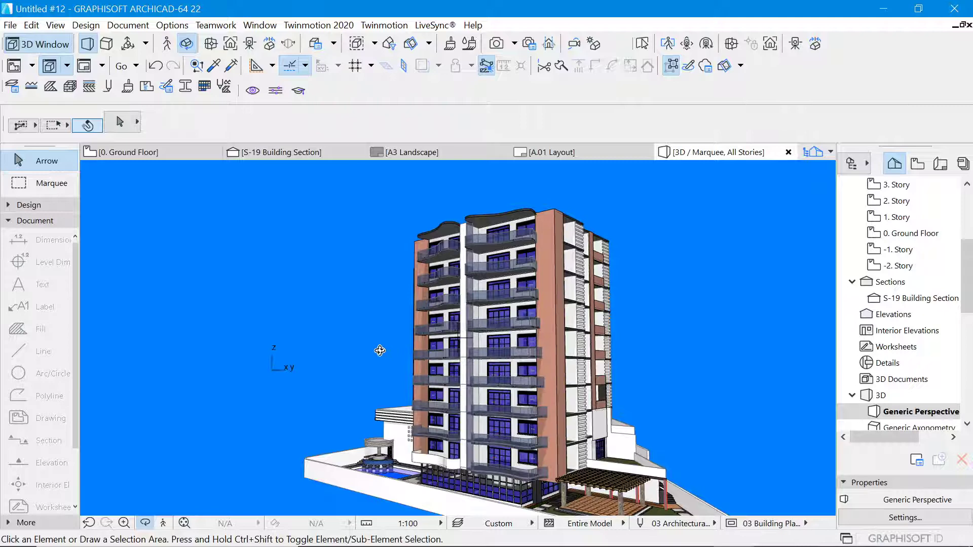
pyautogui.moveTo(380, 350); pyautogui.dragTo(377, 350)
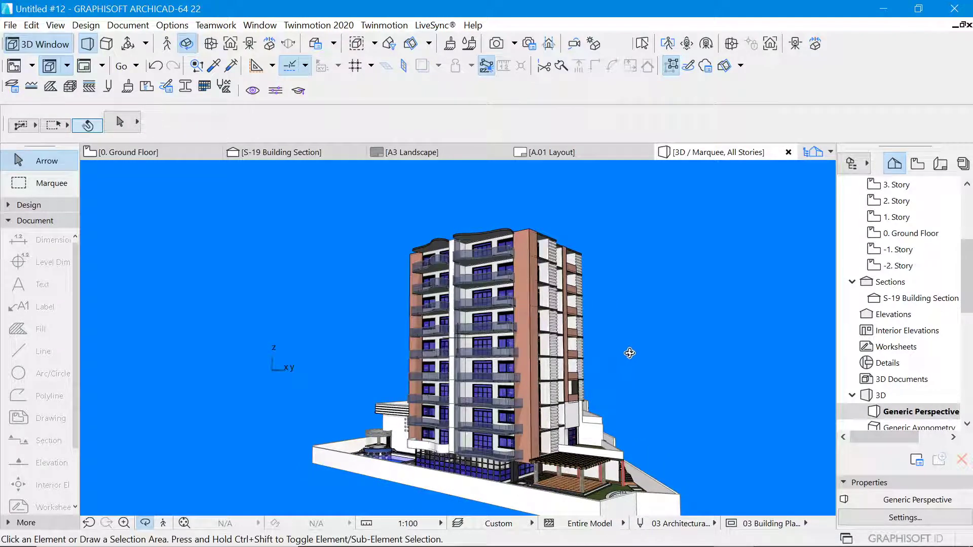
pyautogui.moveTo(642, 365); pyautogui.dragTo(475, 364)
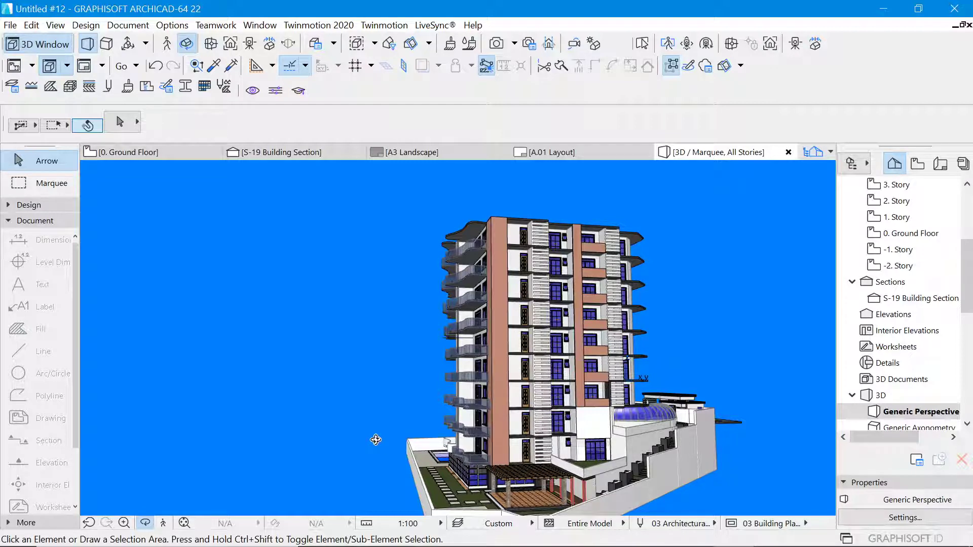
pyautogui.moveTo(376, 439); pyautogui.dragTo(708, 443)
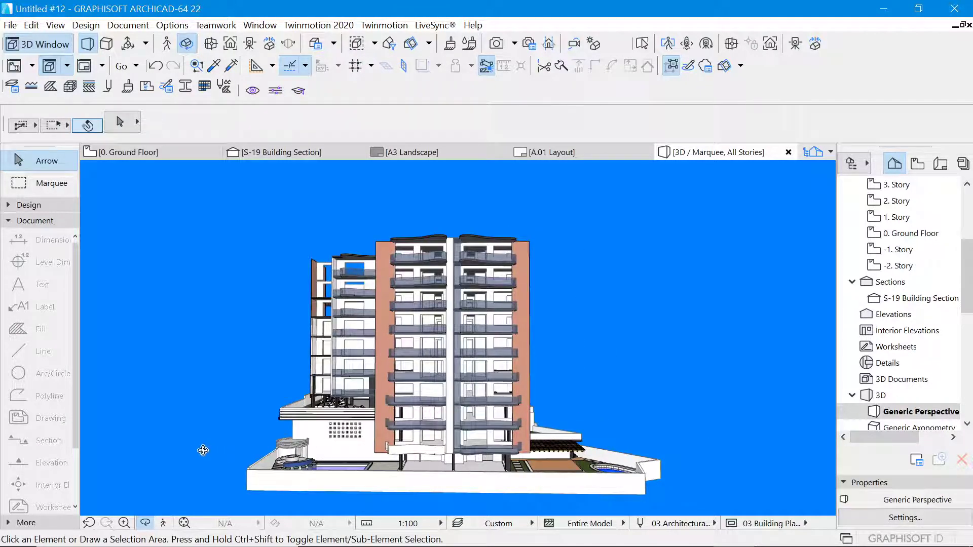
pyautogui.moveTo(186, 447); pyautogui.dragTo(354, 434)
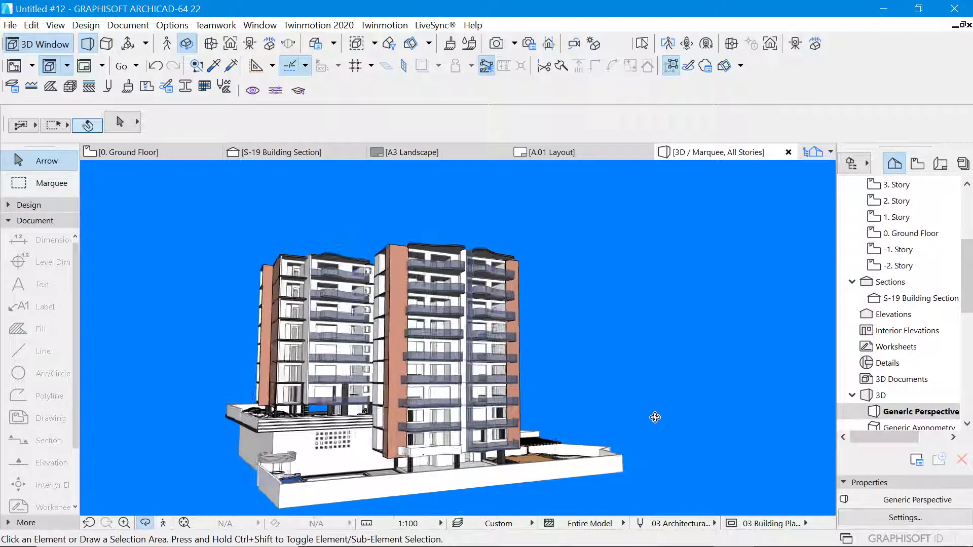
pyautogui.moveTo(230, 436); pyautogui.dragTo(333, 442)
# - Zoom in and out, then orbit to the tower's narrow end above the car-lined podium deck
pyautogui.scroll(5, 263, 456)
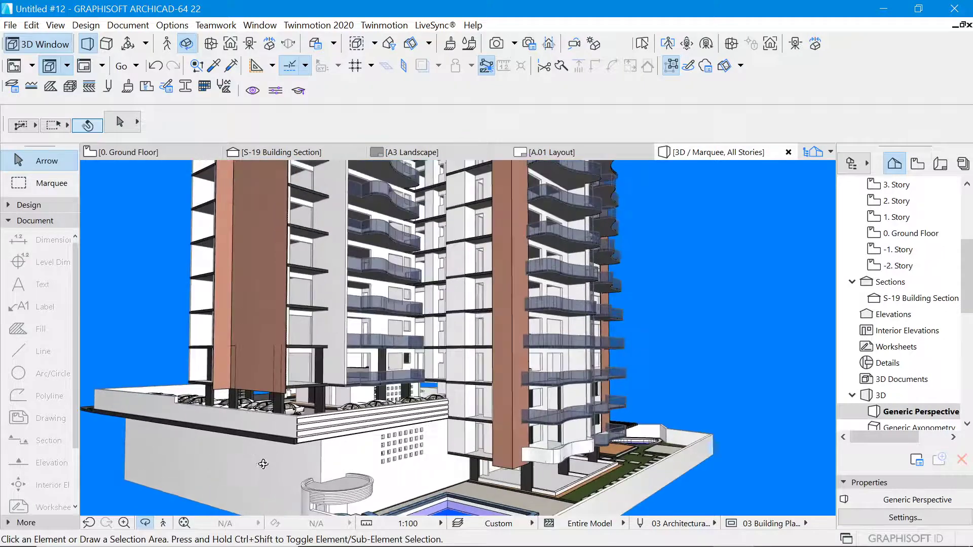
pyautogui.scroll(-2, 261, 463)
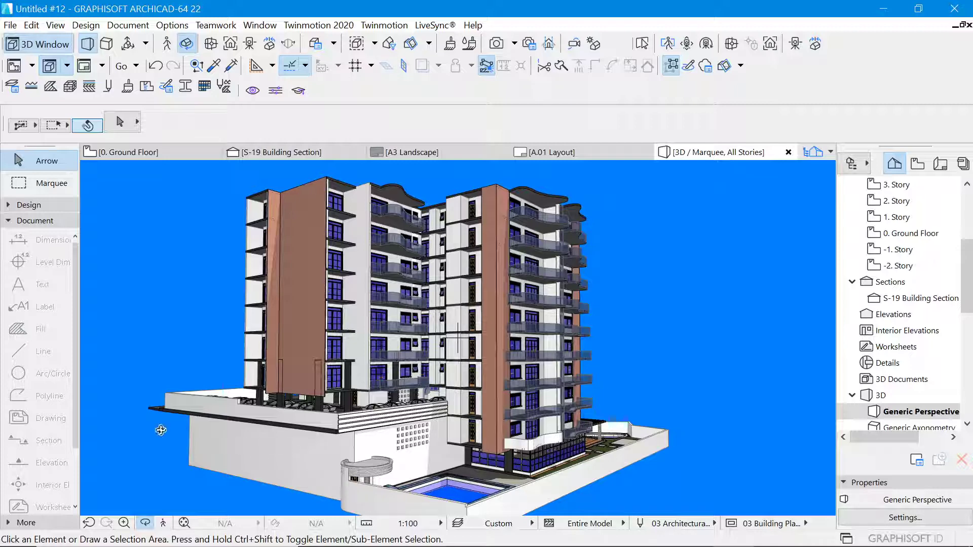
pyautogui.moveTo(161, 429); pyautogui.dragTo(600, 401)
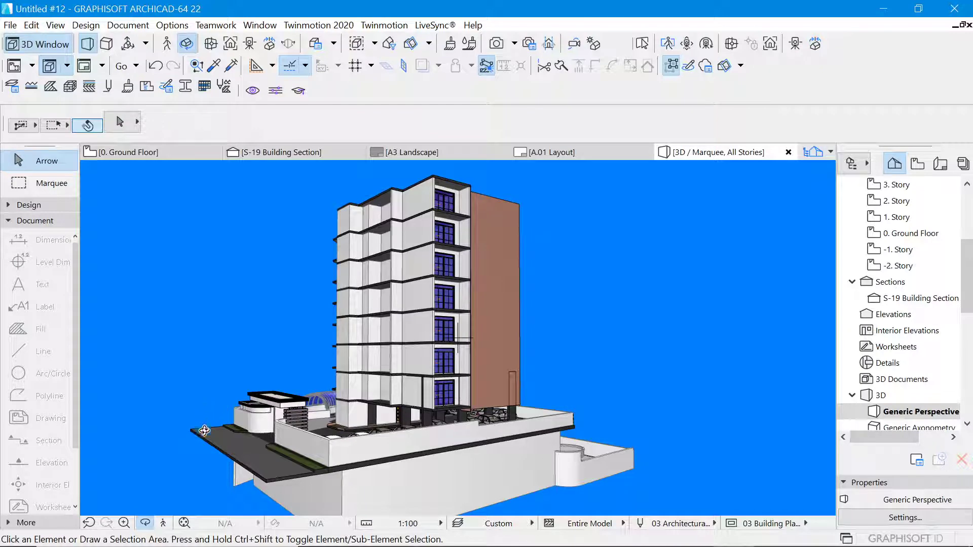
# - Zoom in on the parked cars and columns under the tower, then zoom out to face the entrance canopy
pyautogui.scroll(3, 204, 430)
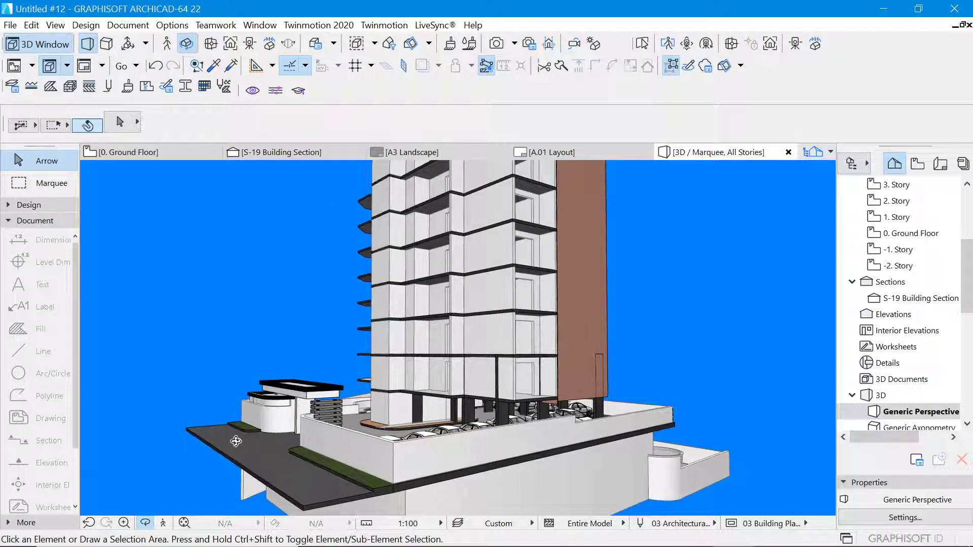
pyautogui.moveTo(235, 434); pyautogui.dragTo(351, 452)
pyautogui.scroll(5, 432, 421)
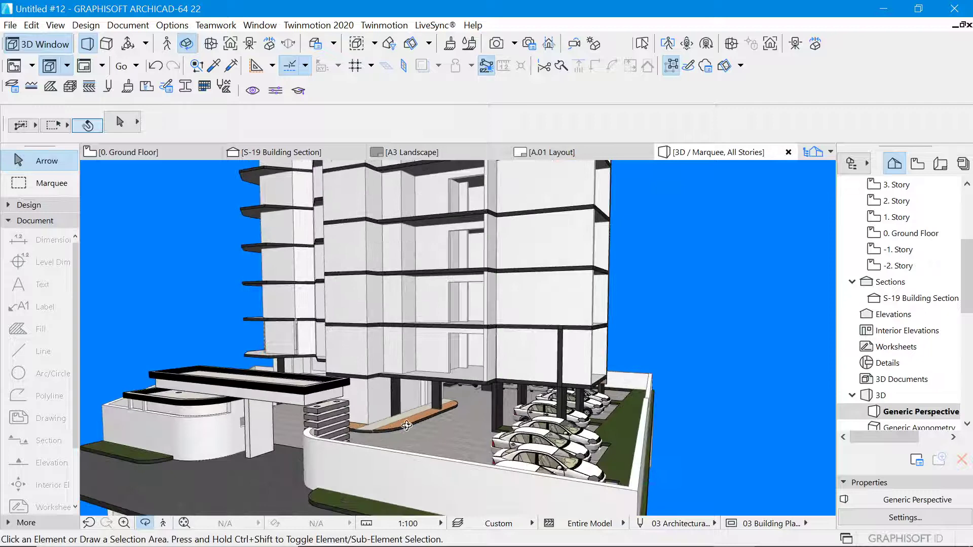
pyautogui.moveTo(439, 429); pyautogui.dragTo(392, 438)
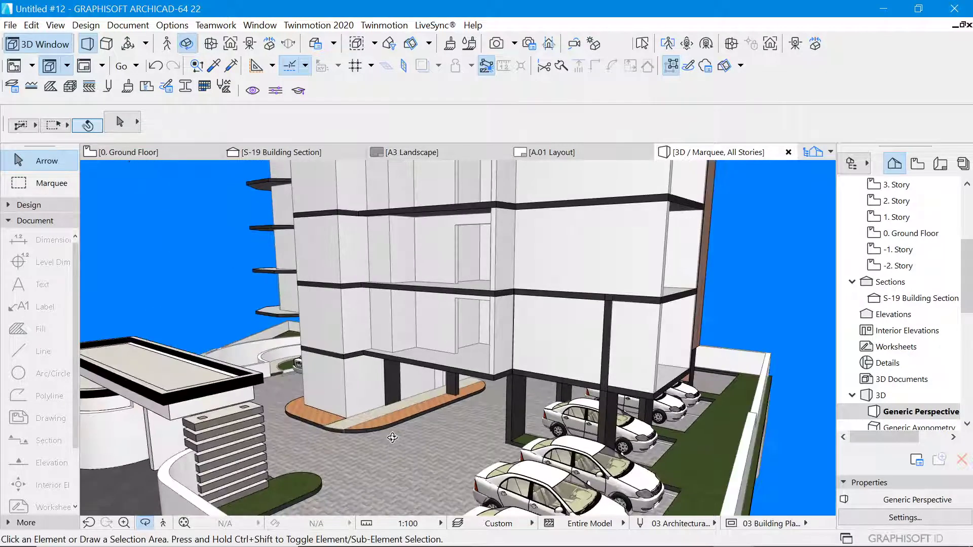
pyautogui.scroll(10, 297, 381)
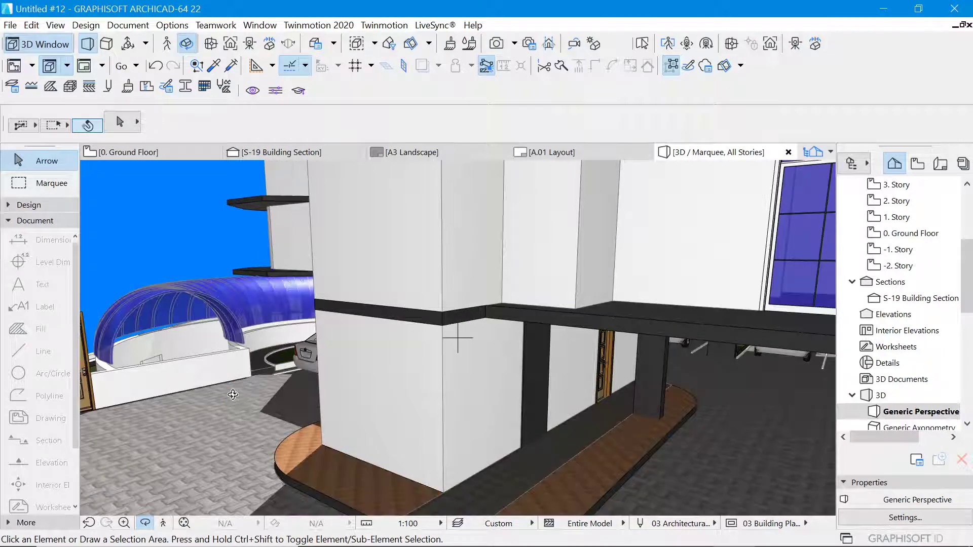
pyautogui.moveTo(177, 398); pyautogui.dragTo(438, 409)
pyautogui.scroll(-4, 438, 409)
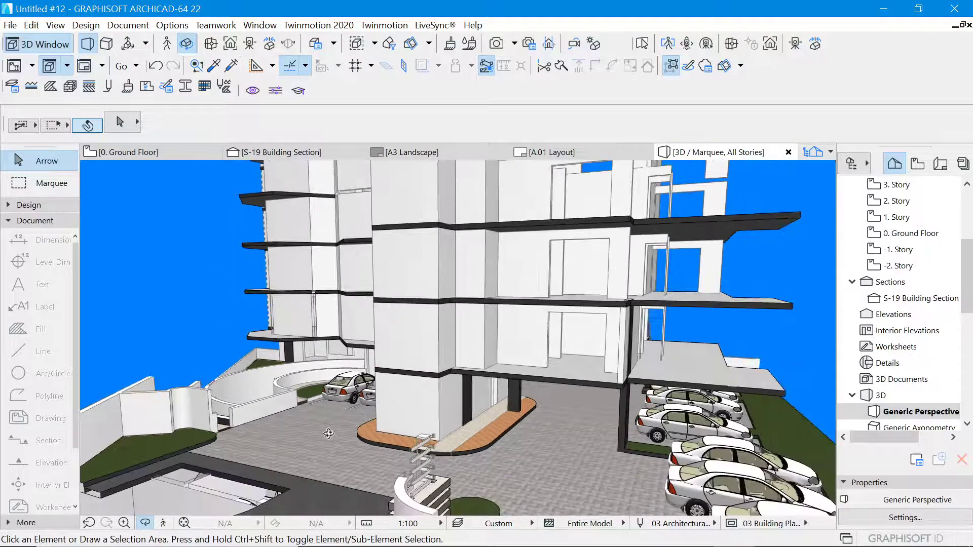
pyautogui.moveTo(349, 429); pyautogui.dragTo(362, 389)
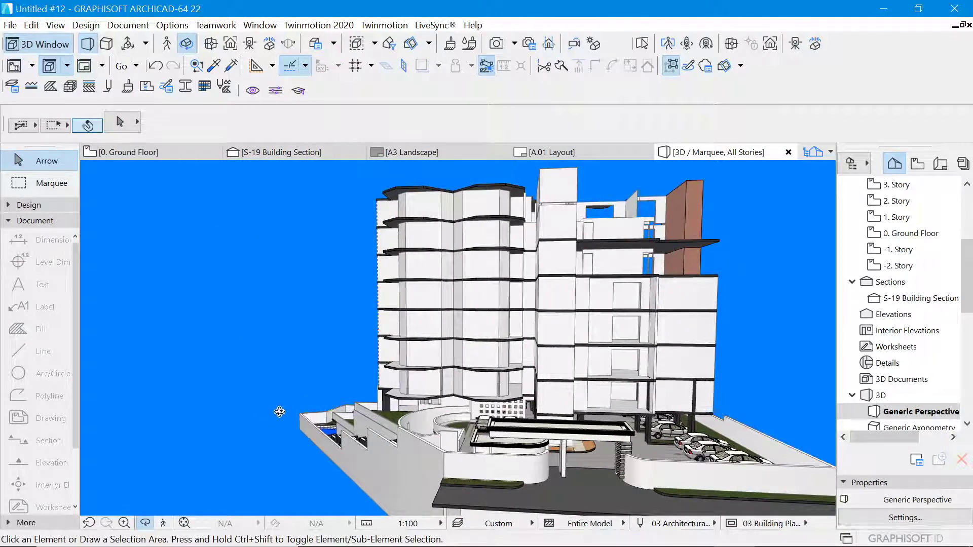
# - Orbit and zoom to face the curved glass balconies between the terracotta piers, above the pergola terrace
pyautogui.moveTo(279, 411); pyautogui.dragTo(738, 403)
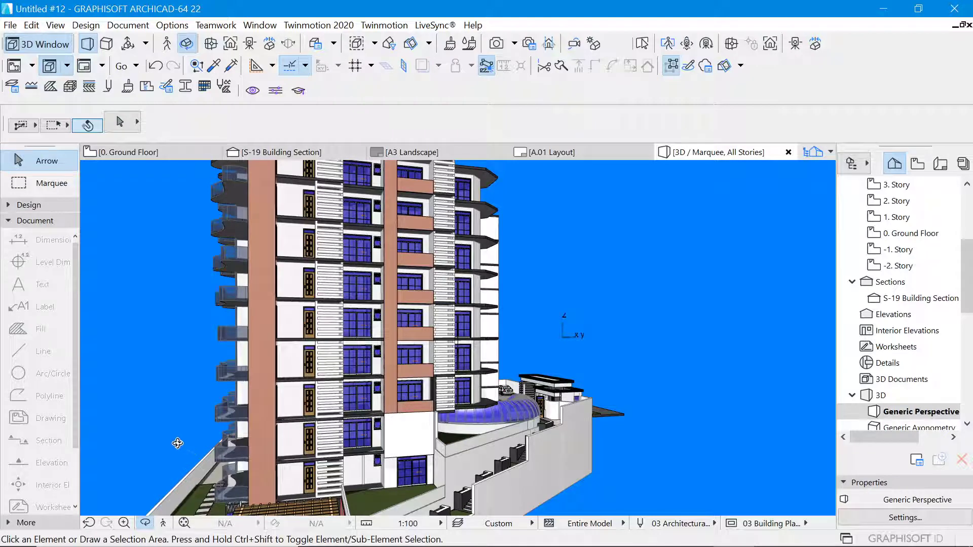
pyautogui.moveTo(177, 443); pyautogui.dragTo(191, 441)
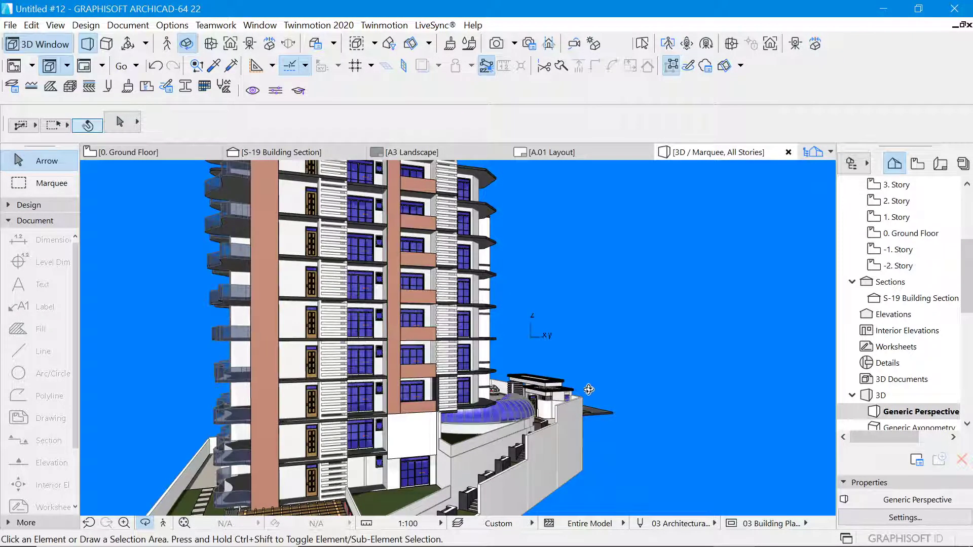
pyautogui.moveTo(502, 395); pyautogui.dragTo(605, 353)
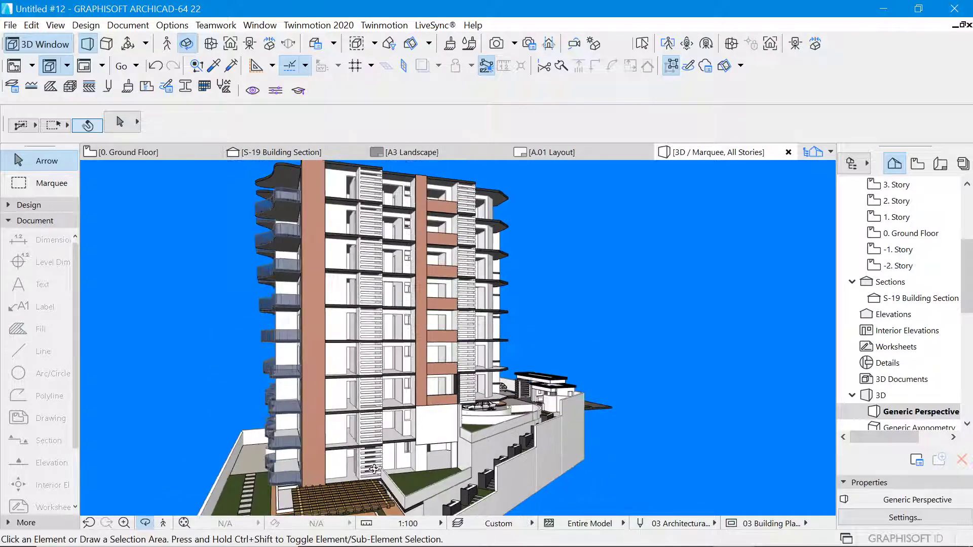
pyautogui.scroll(3, 360, 491)
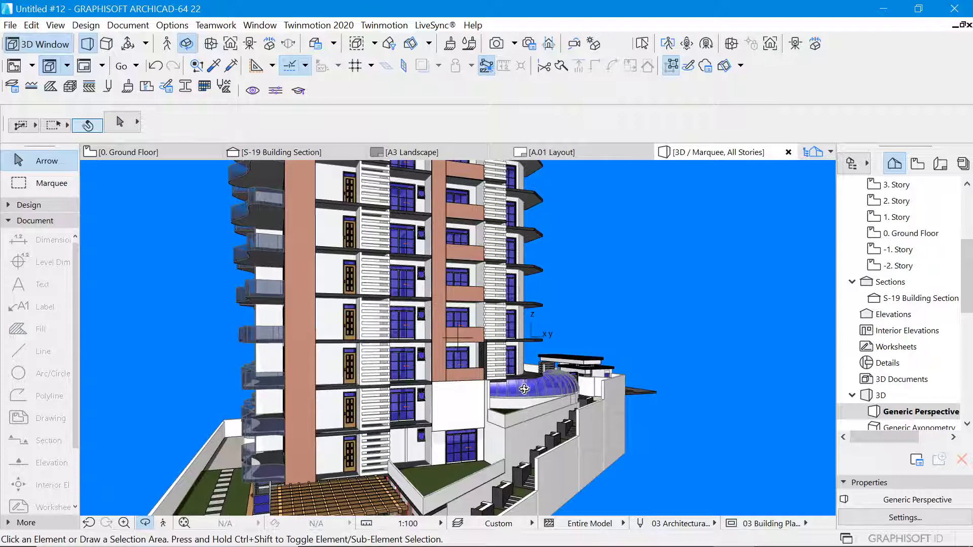
pyautogui.moveTo(524, 389); pyautogui.dragTo(274, 388)
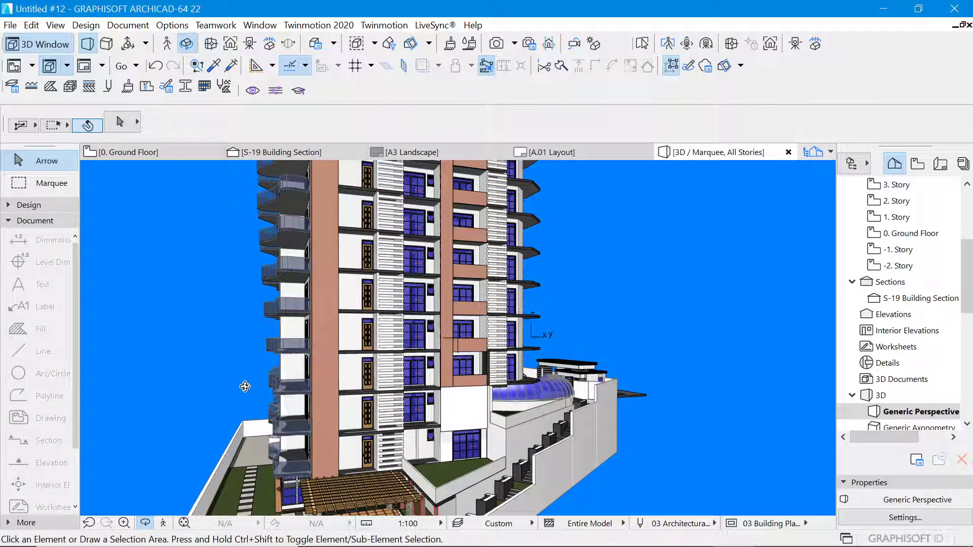
pyautogui.scroll(-3, 311, 385)
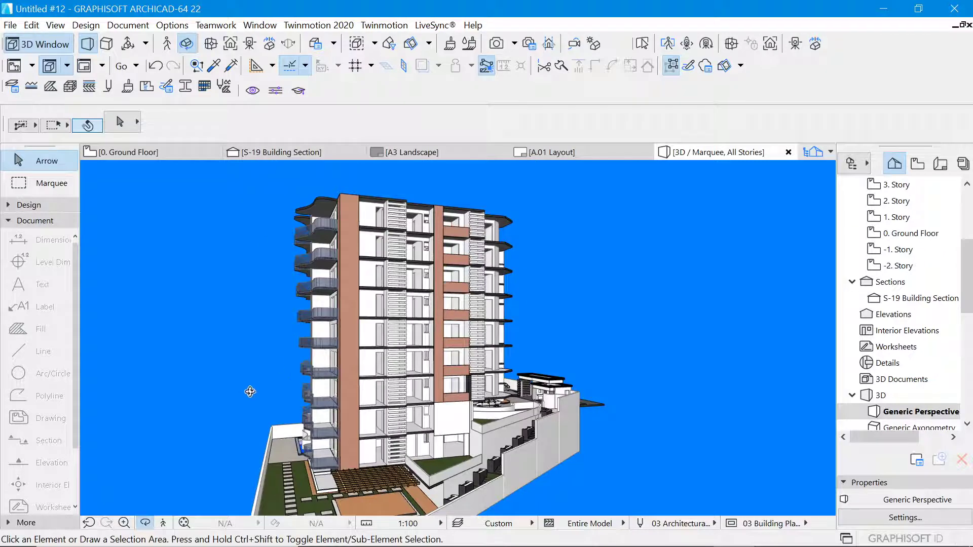
pyautogui.moveTo(257, 396); pyautogui.dragTo(281, 402)
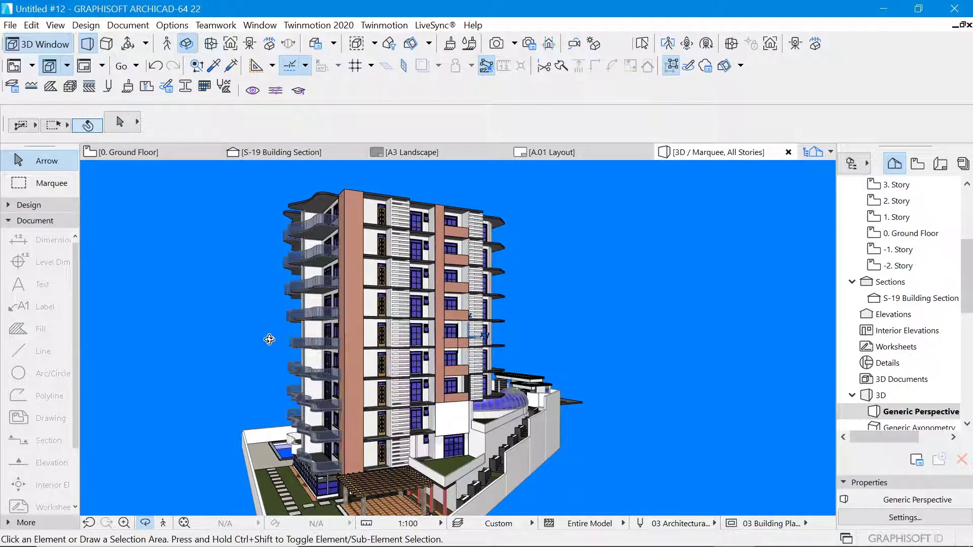
pyautogui.moveTo(269, 339); pyautogui.dragTo(591, 340)
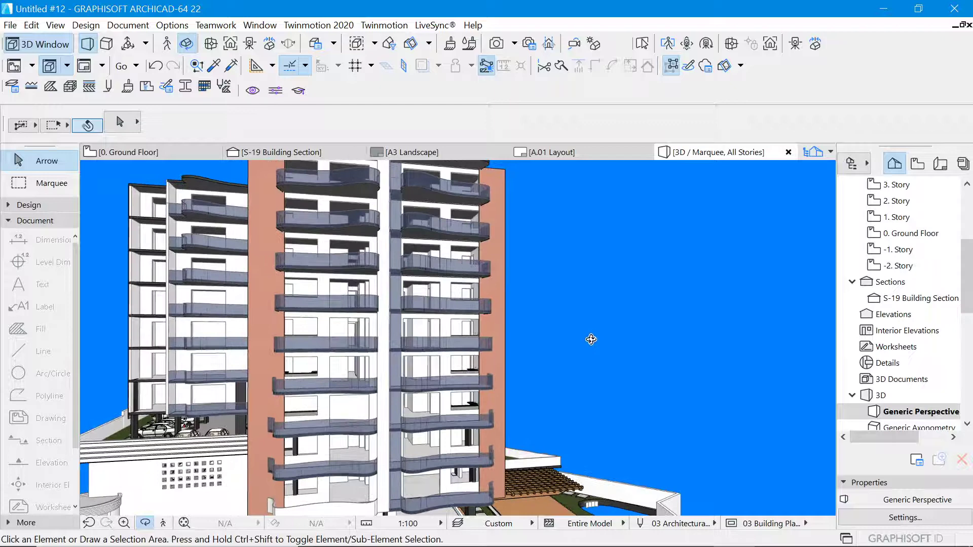
# - Zoom out and orbit to show both towers above the podium, with the pool and lawn strip
pyautogui.scroll(-4, 591, 339)
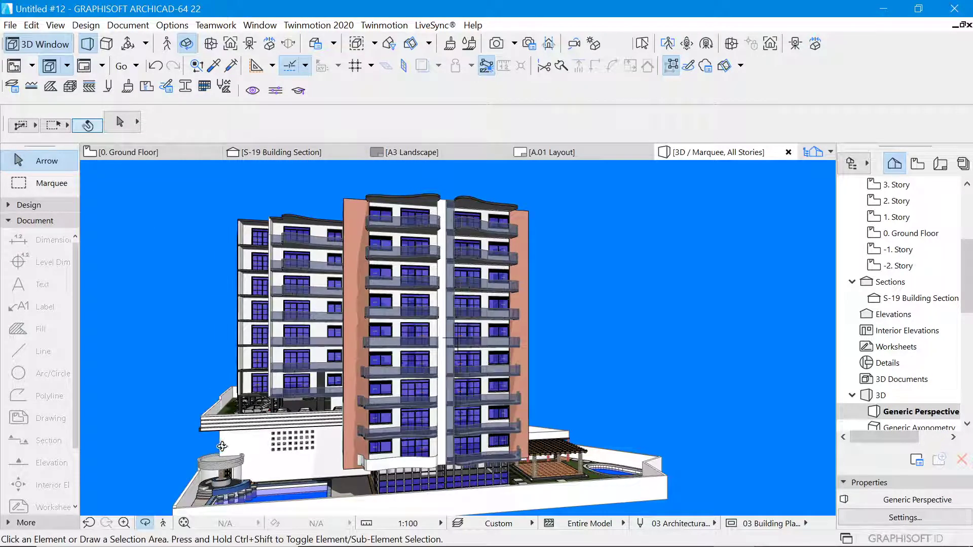
pyautogui.moveTo(225, 445); pyautogui.dragTo(439, 380)
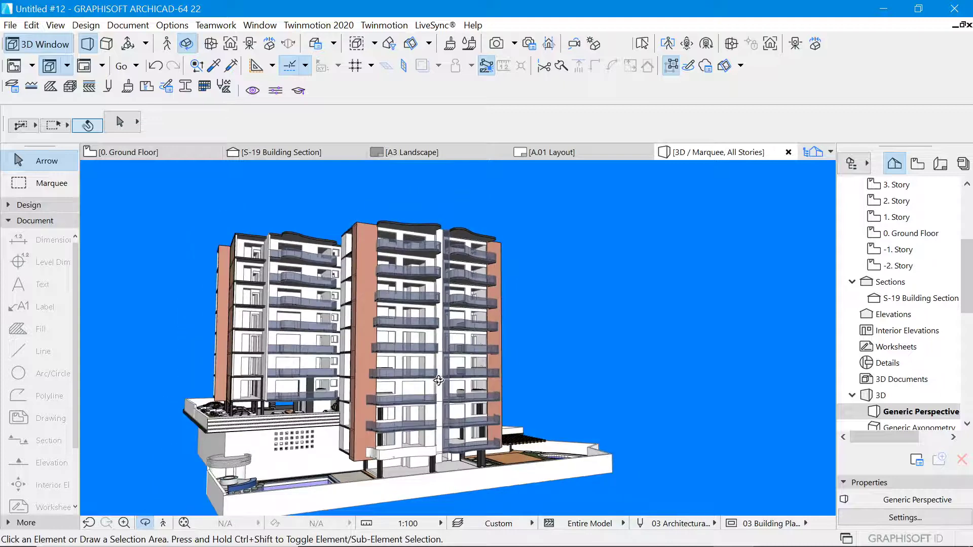
pyautogui.scroll(3, 240, 482)
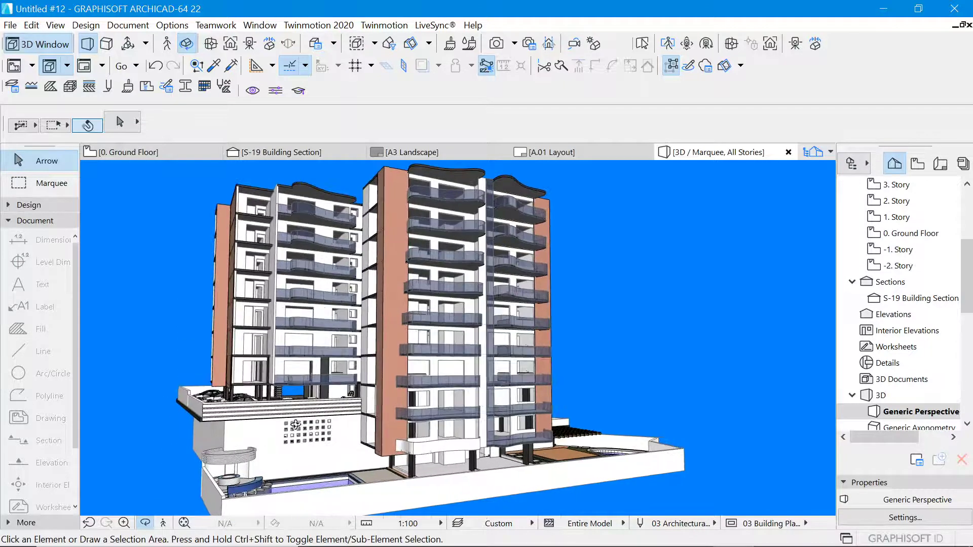
pyautogui.moveTo(287, 436); pyautogui.dragTo(535, 349)
# - Zoom in and orbit low over the rectangular pool and timber deck, then zoom back out
pyautogui.scroll(3, 436, 455)
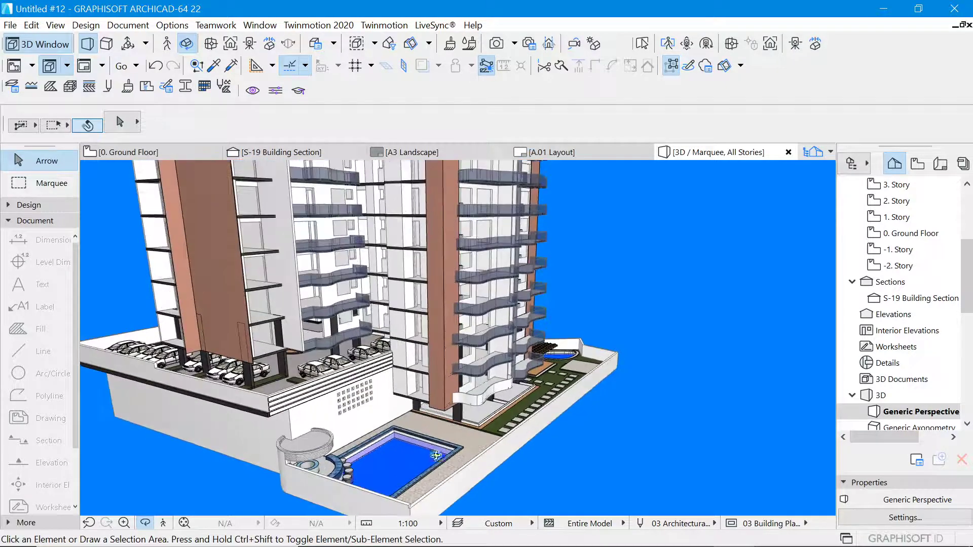
pyautogui.scroll(2, 428, 485)
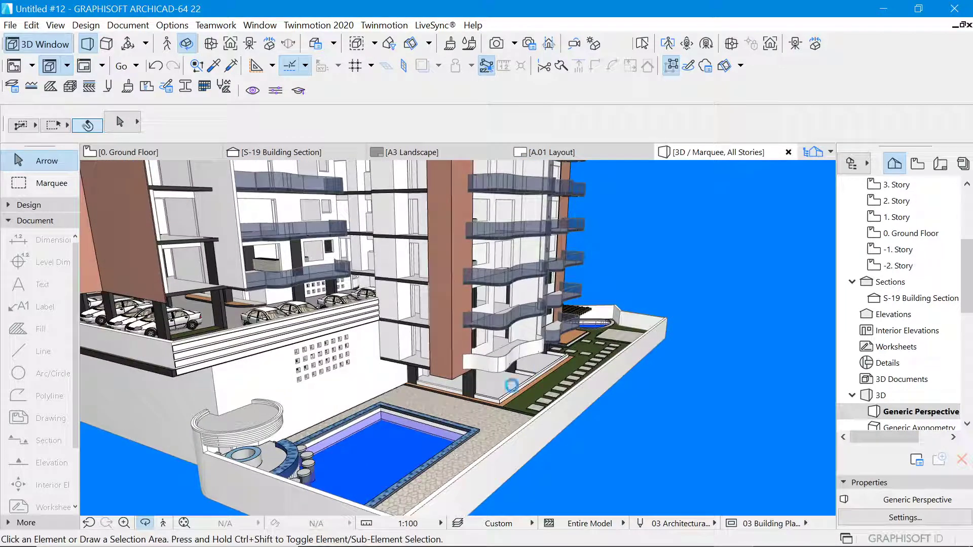
pyautogui.moveTo(463, 447); pyautogui.dragTo(324, 407)
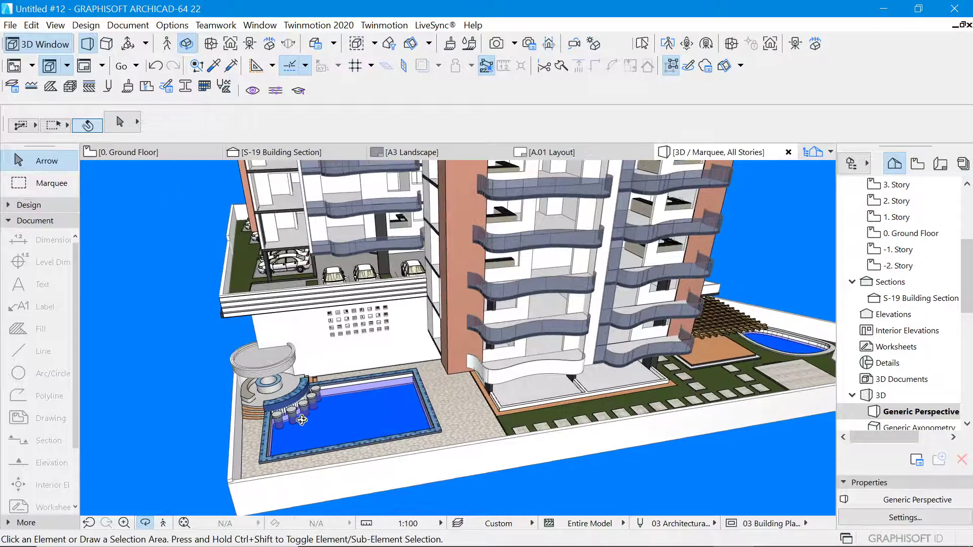
pyautogui.moveTo(264, 415); pyautogui.dragTo(258, 414)
pyautogui.scroll(10, 635, 391)
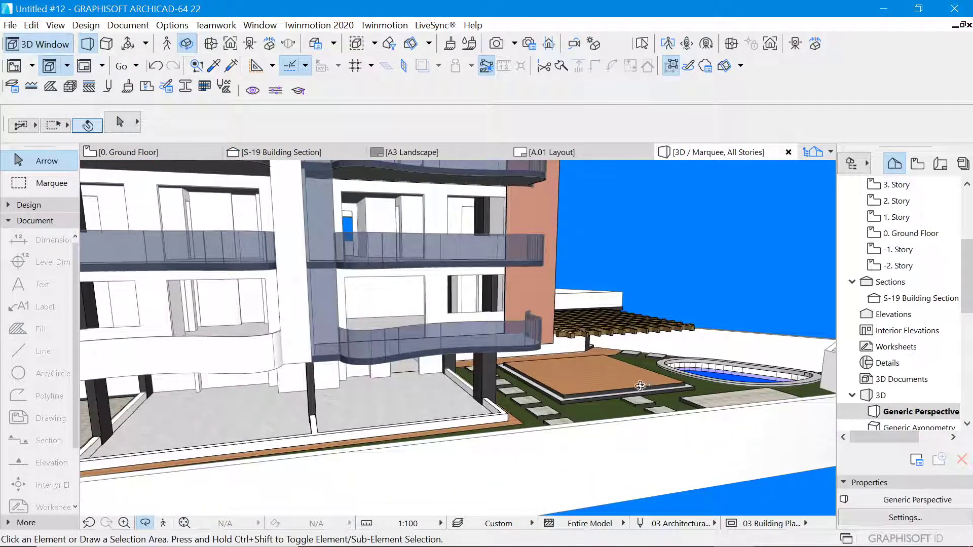
pyautogui.moveTo(638, 385); pyautogui.dragTo(753, 373)
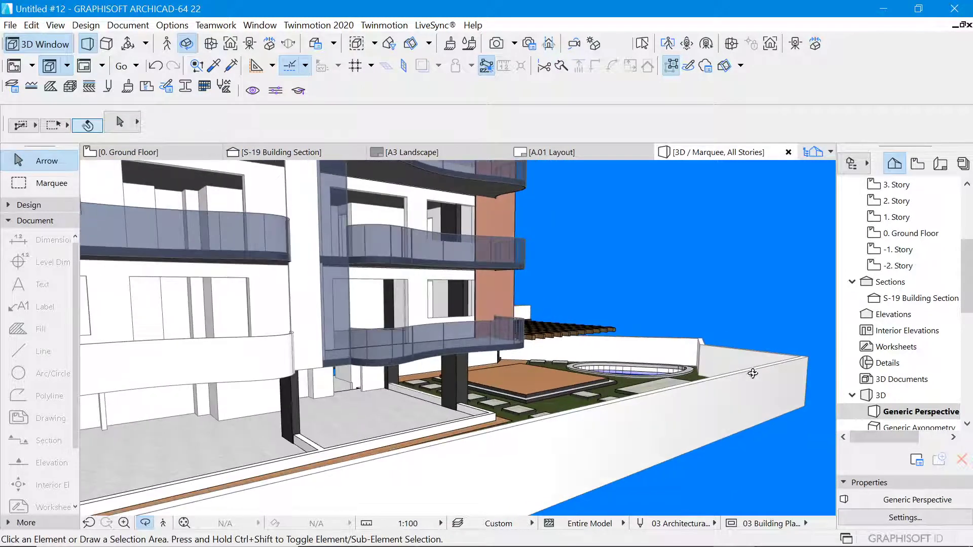
pyautogui.scroll(-10, 572, 398)
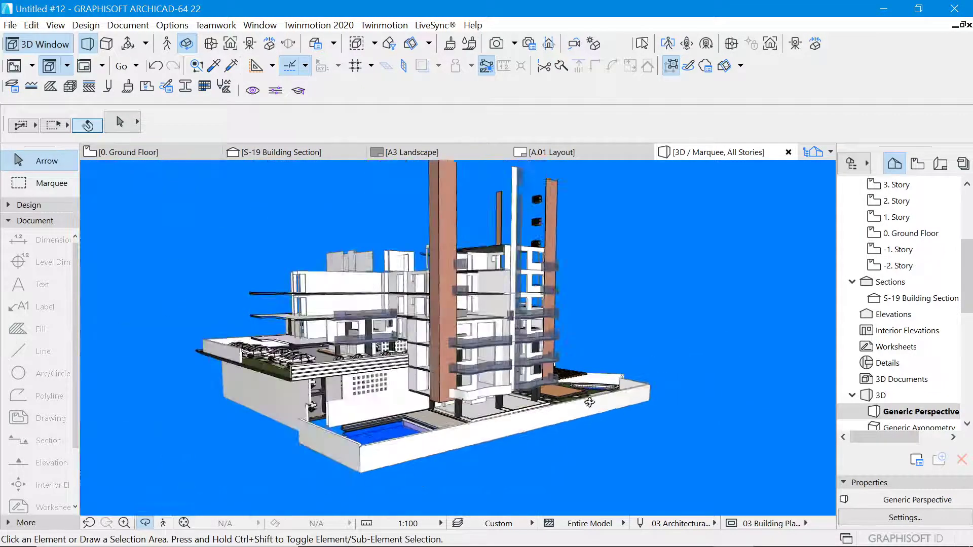
# - Orbit from the tall residential facade to the side facade, ending with both towers above the pool
pyautogui.moveTo(254, 341); pyautogui.dragTo(454, 333)
pyautogui.scroll(3, 357, 325)
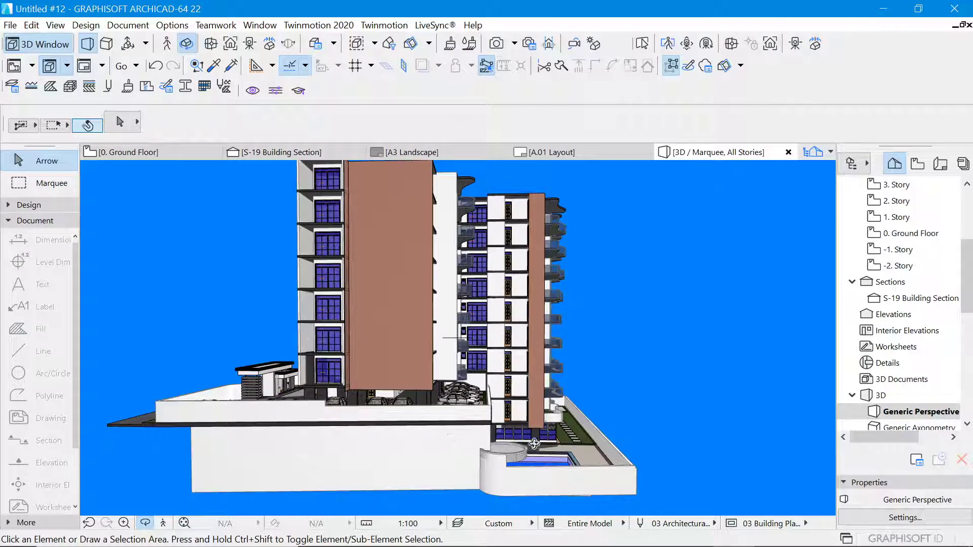
pyautogui.scroll(-3, 534, 444)
pyautogui.moveTo(218, 403); pyautogui.dragTo(456, 388)
pyautogui.scroll(5, 503, 383)
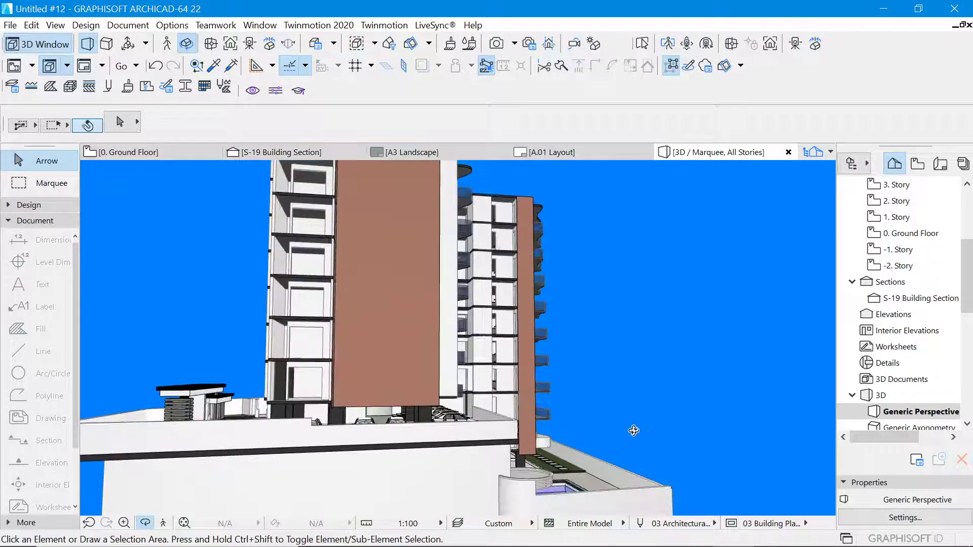
pyautogui.scroll(-5, 634, 431)
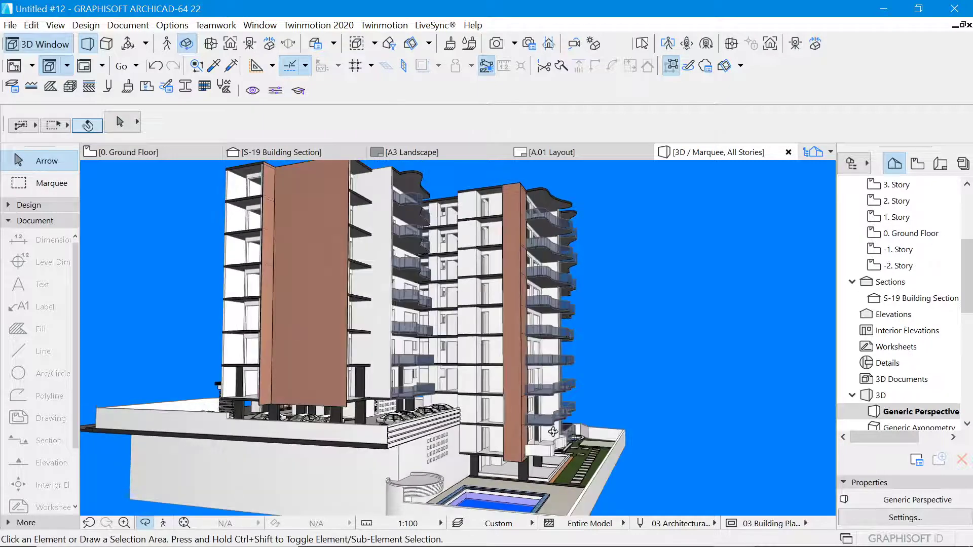
pyautogui.moveTo(552, 432); pyautogui.dragTo(517, 438)
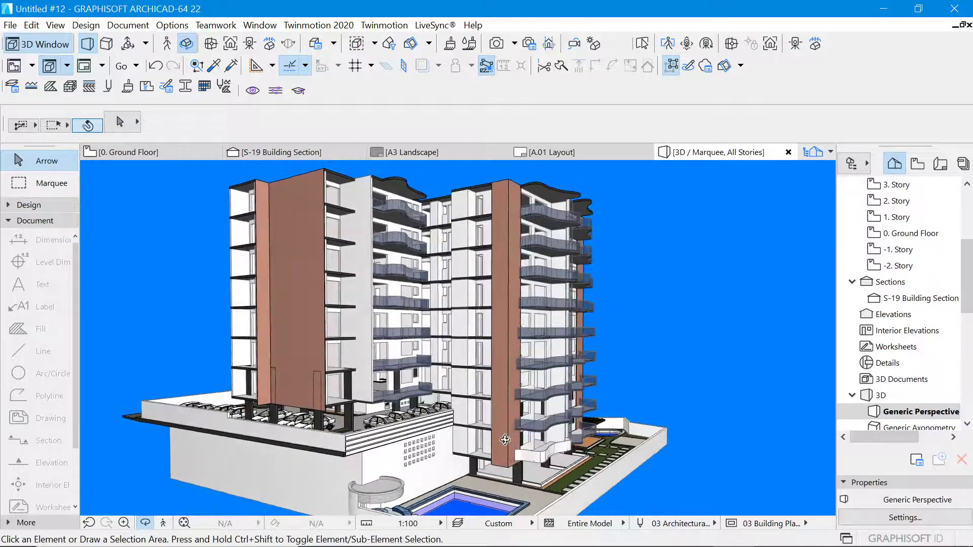